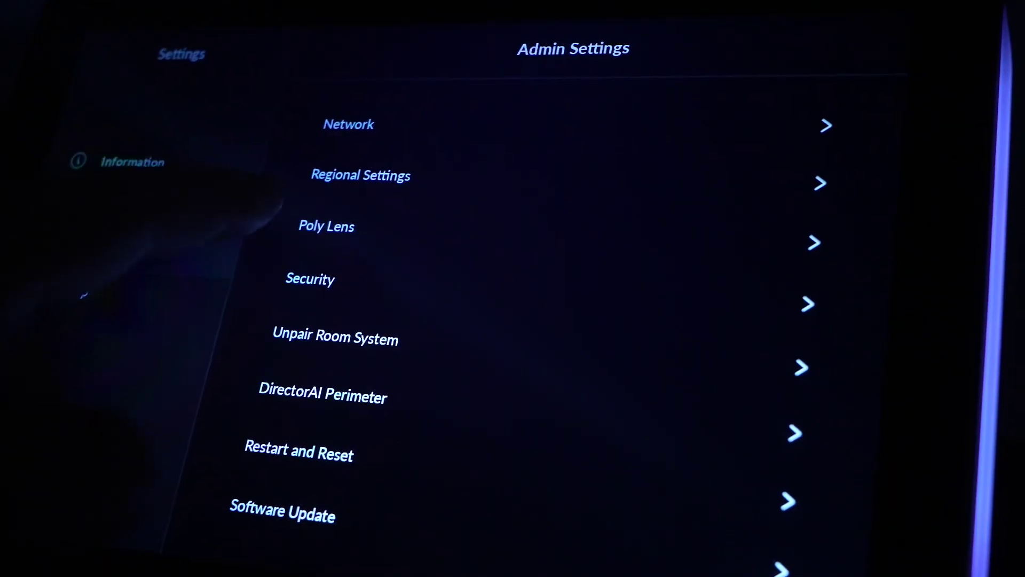
# Step: Show the TC10's Poly Lens settings with Lens reporting enabled and Remote Room Control visible
pyautogui.click(329, 228)
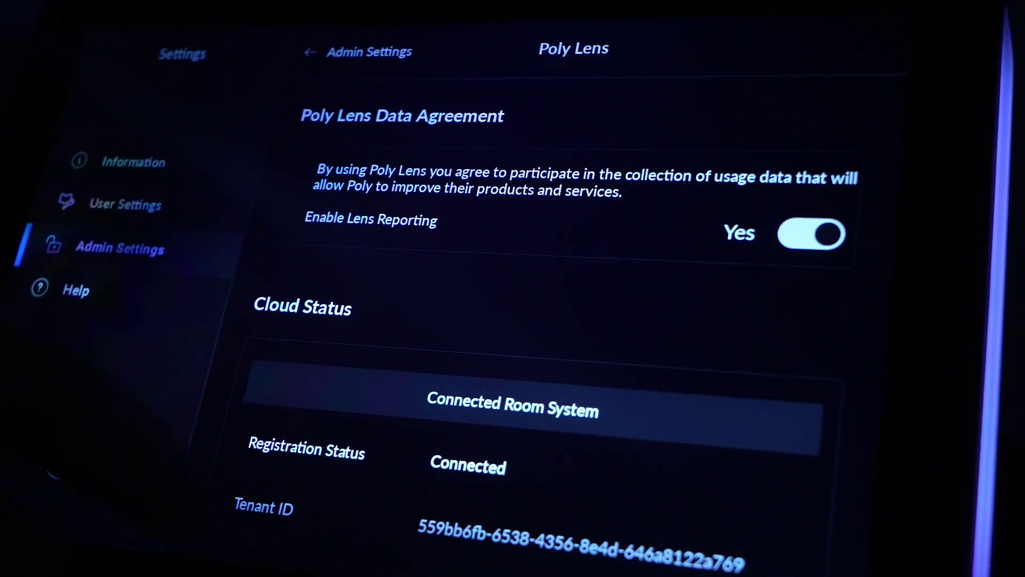
pyautogui.scroll(-5, 521, 360)
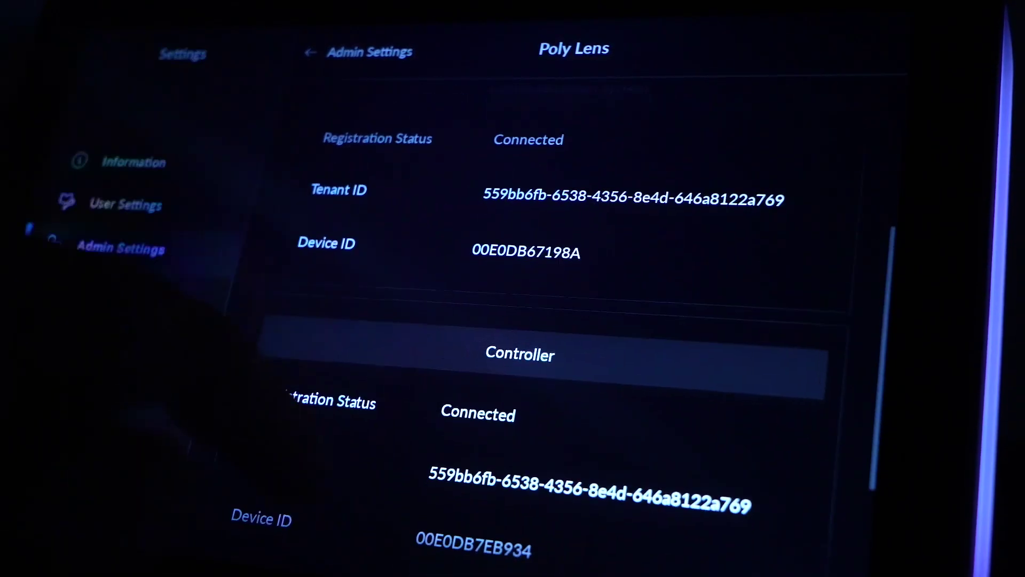
pyautogui.scroll(-5, 520, 361)
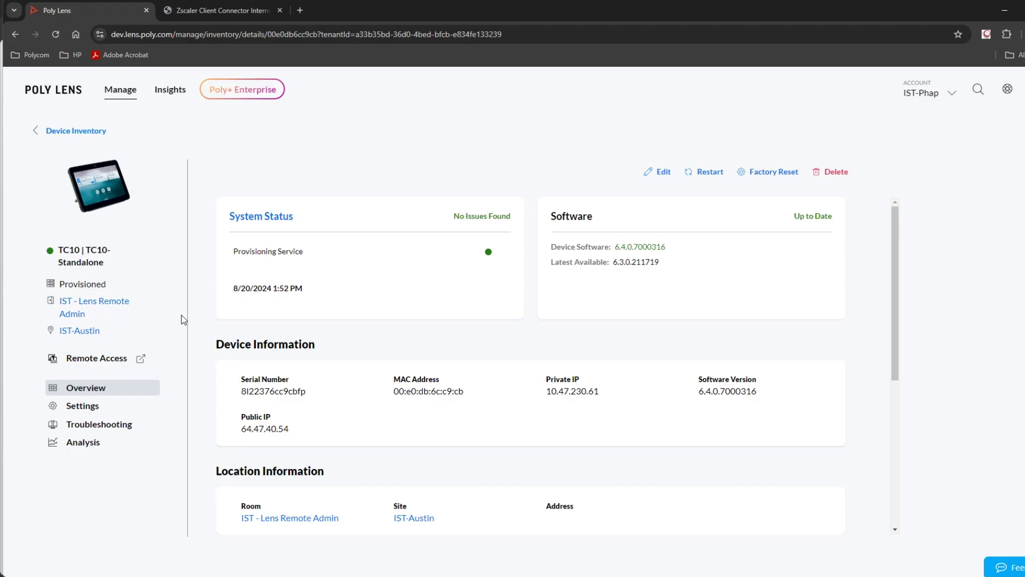
# Step: Launch Remote Access from the TC10-Standalone device page in Poly Lens
pyautogui.click(107, 362)
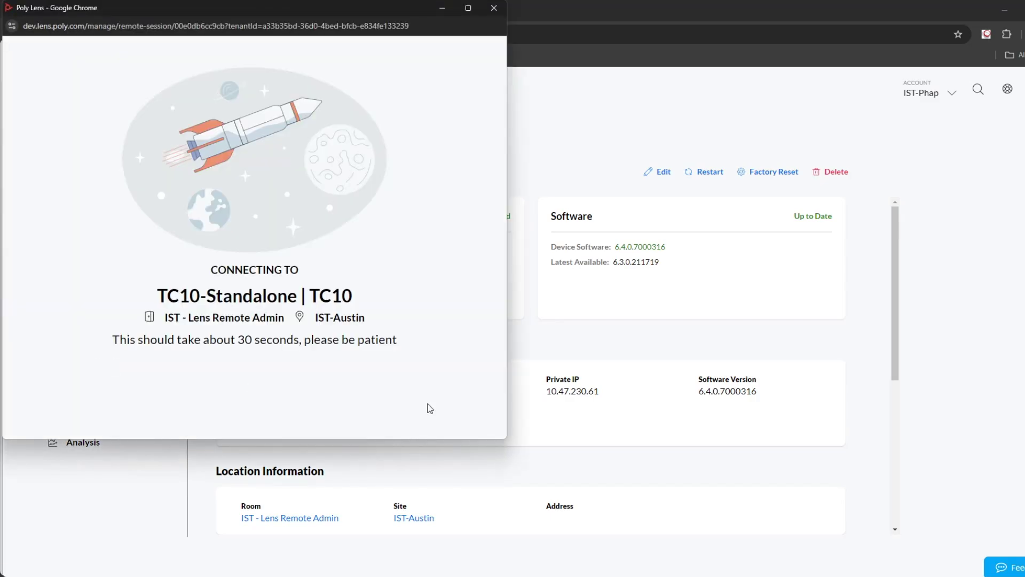